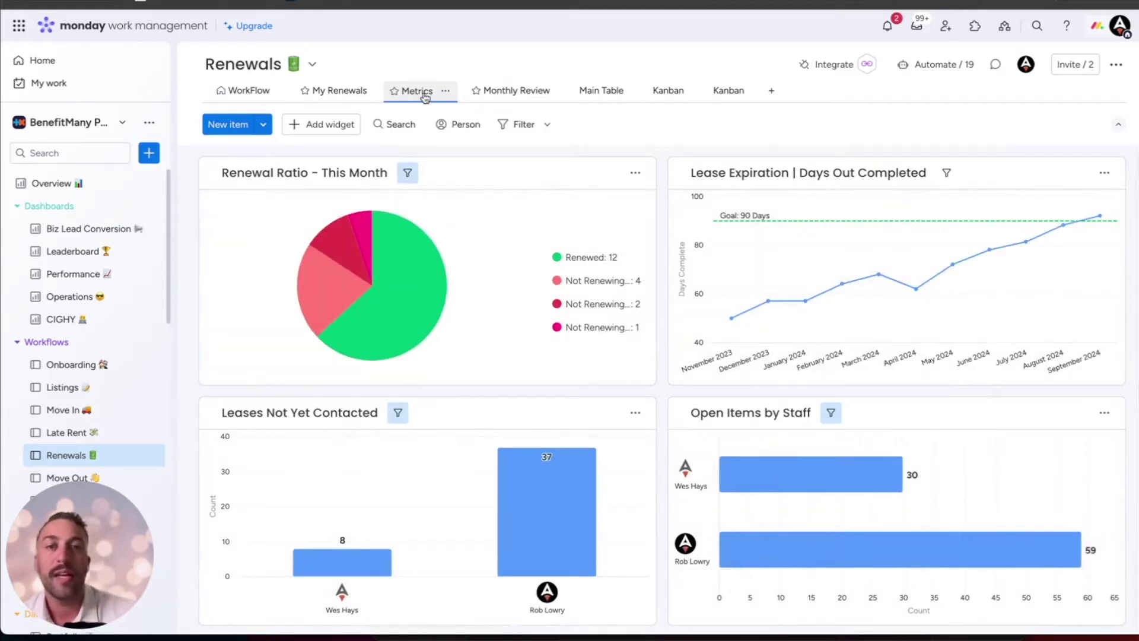
mouse_move(402, 294)
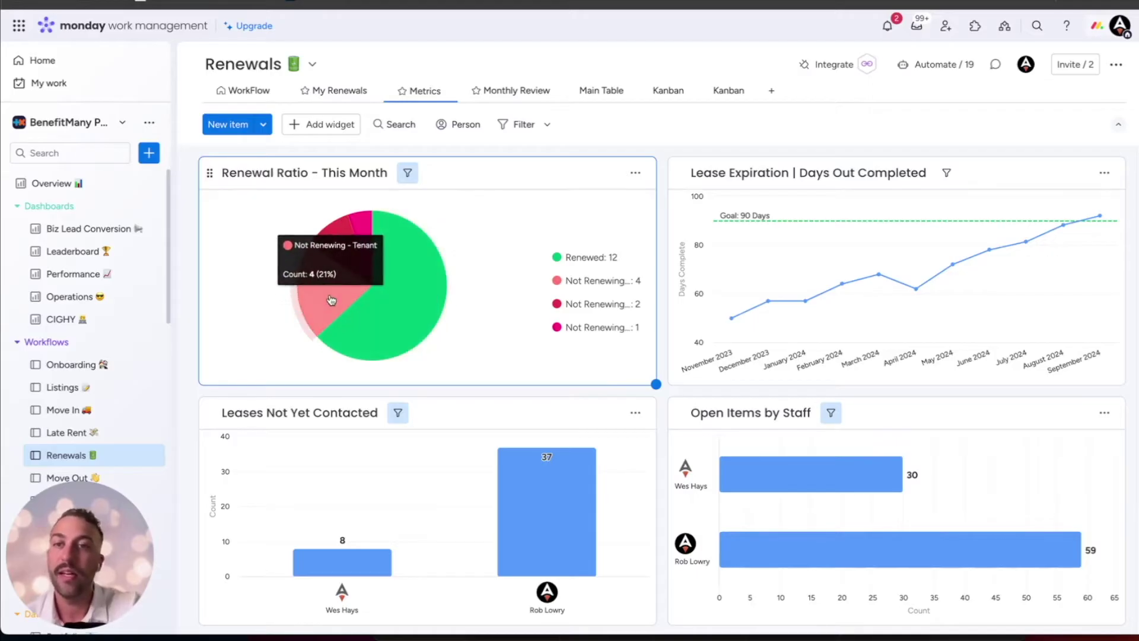
mouse_move(345, 258)
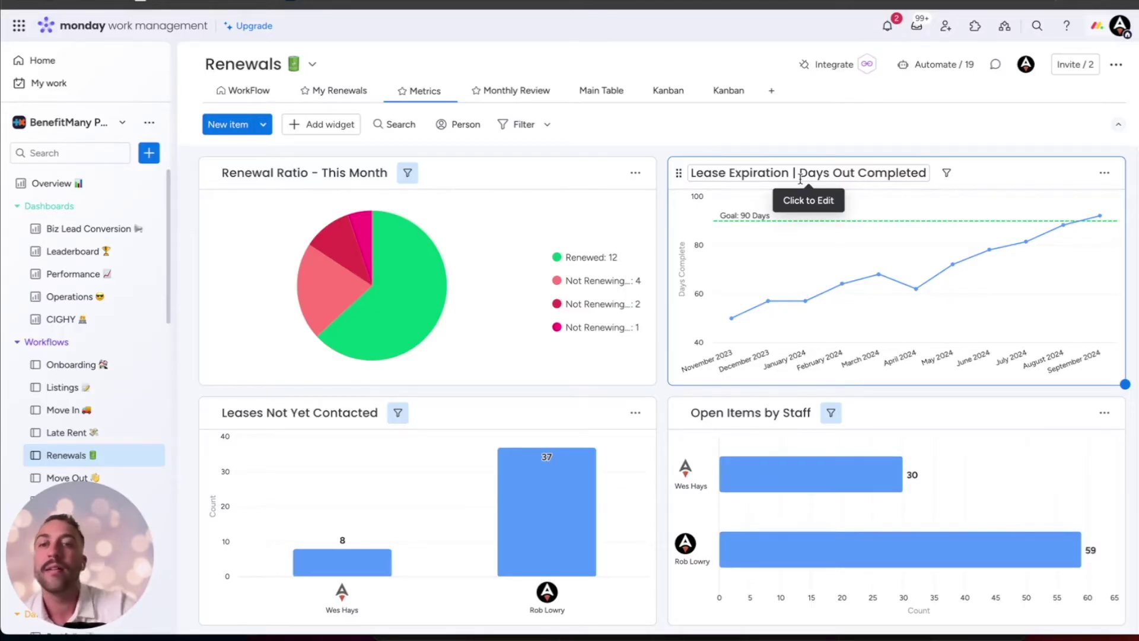
scroll(459, 493, down, 2)
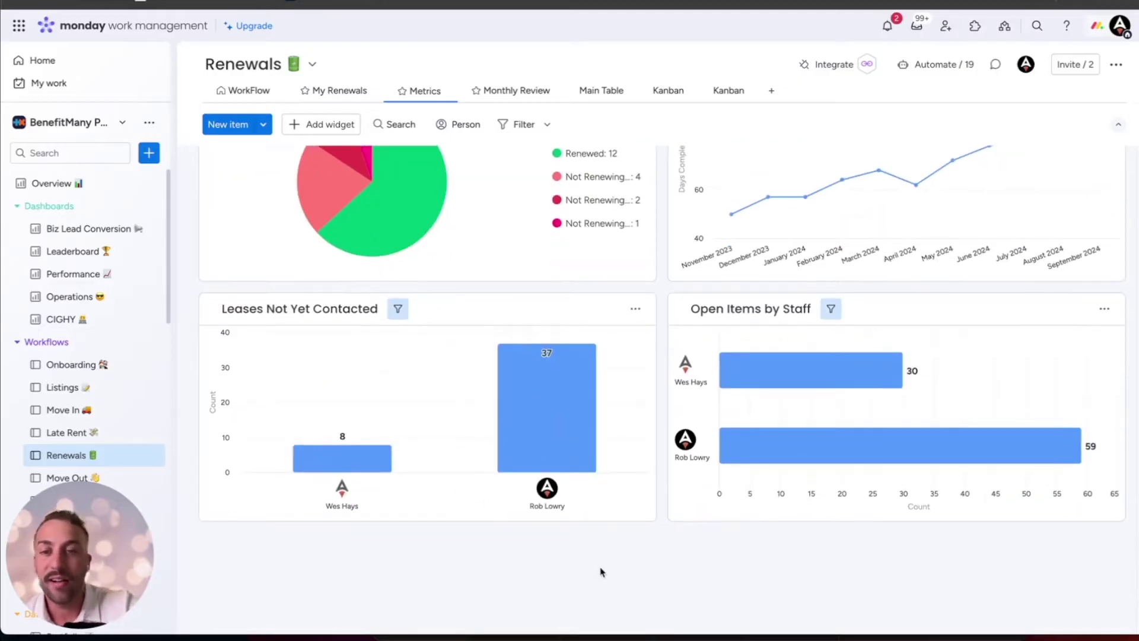
mouse_move(656, 520)
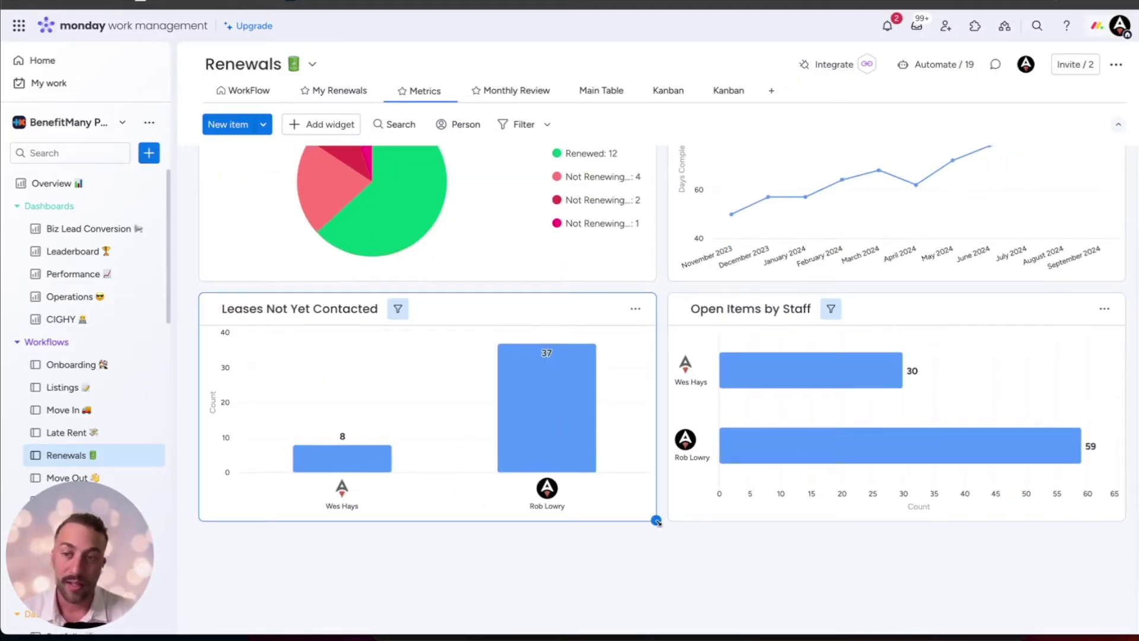
scroll(661, 374, up, 2)
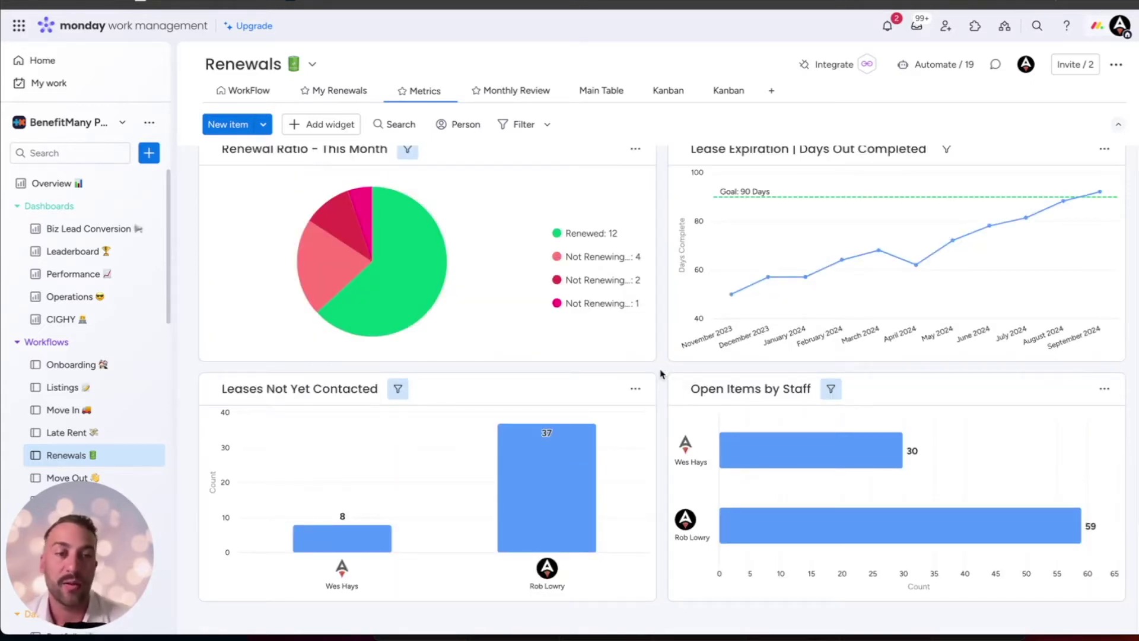
click(243, 90)
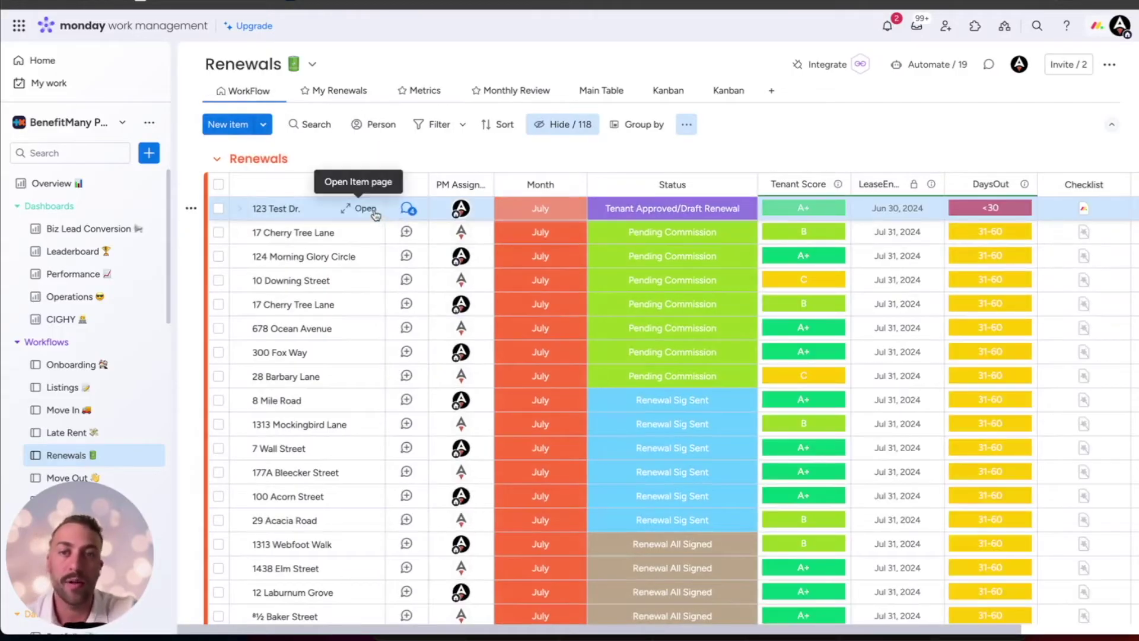
Open the 123 Test Dr. item and review its renewal terms, leaving Tenant Lease Violations unchanged
click(374, 213)
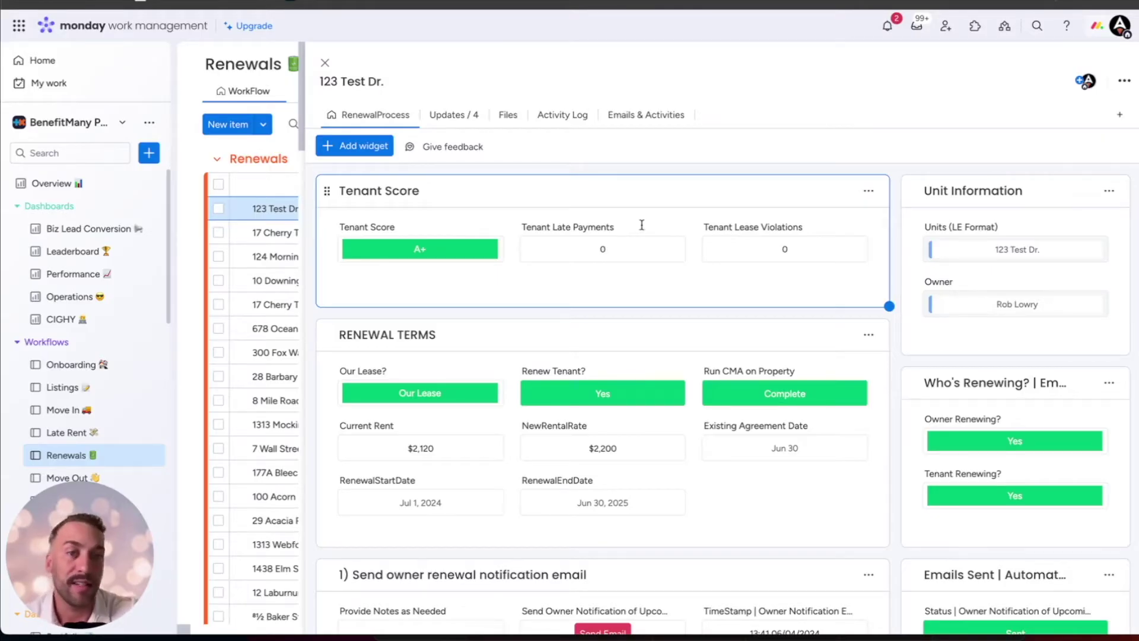
click(741, 238)
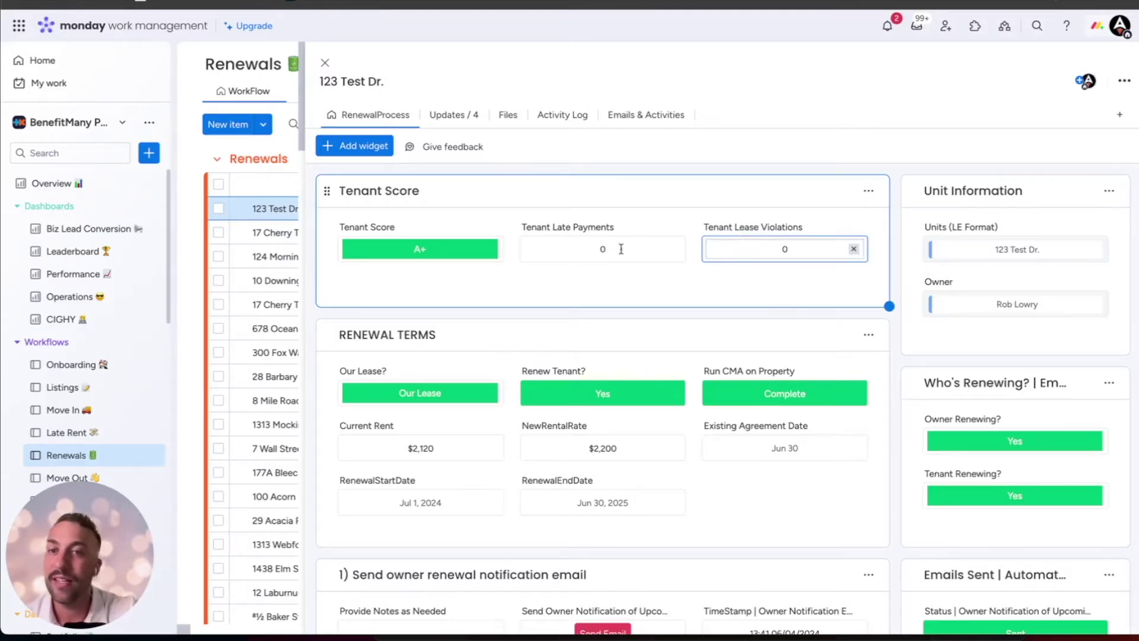
key(Escape)
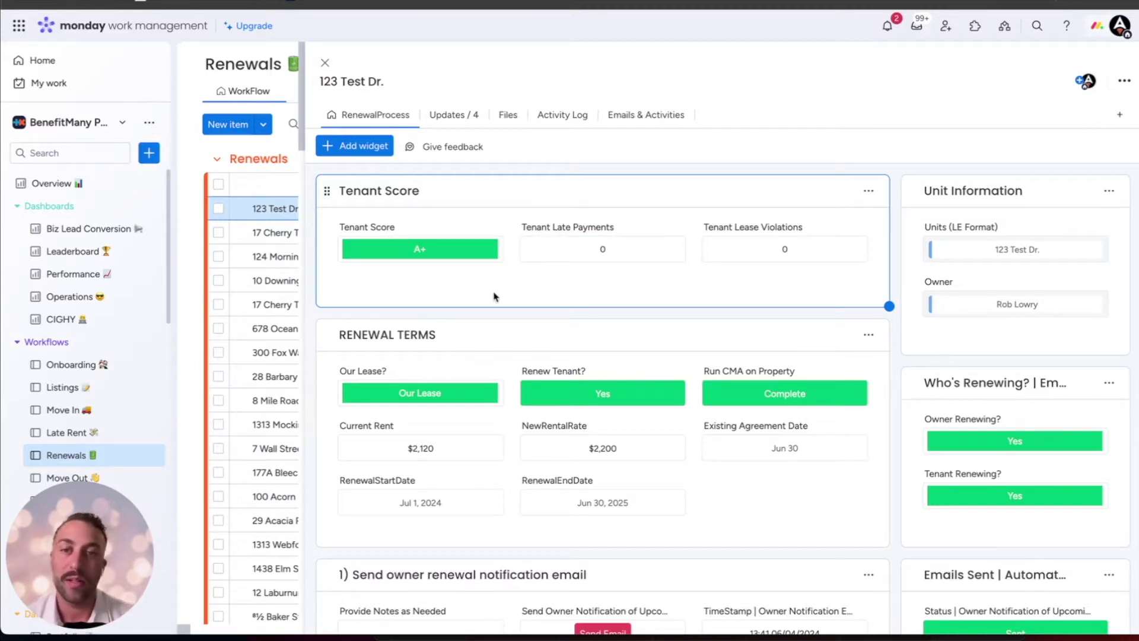
scroll(575, 267, down, 1)
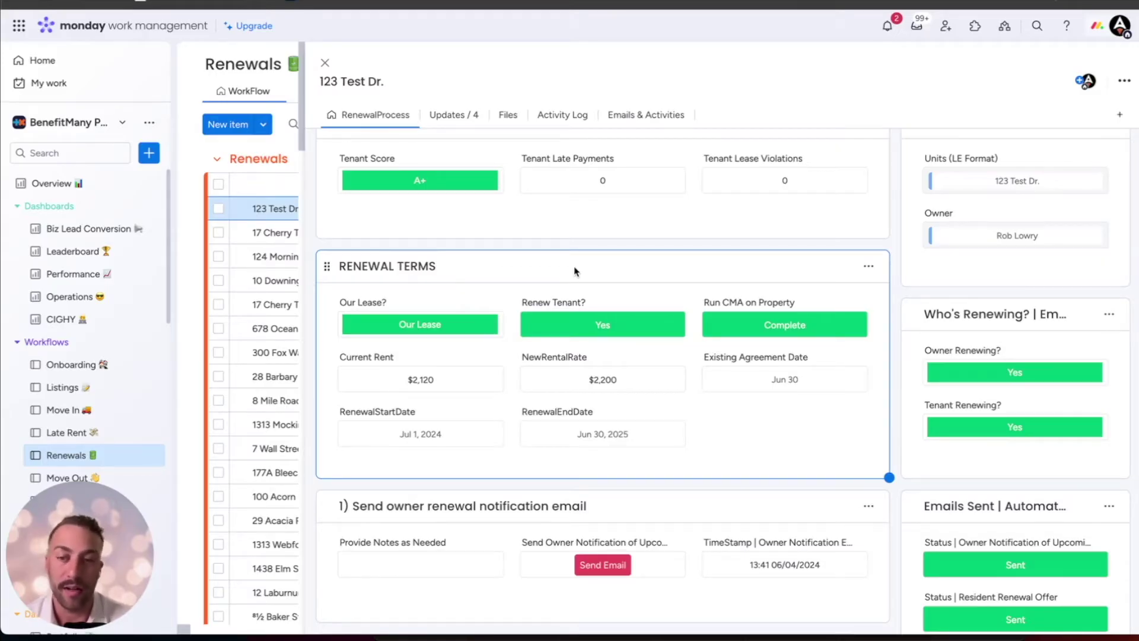
scroll(897, 396, down, 2)
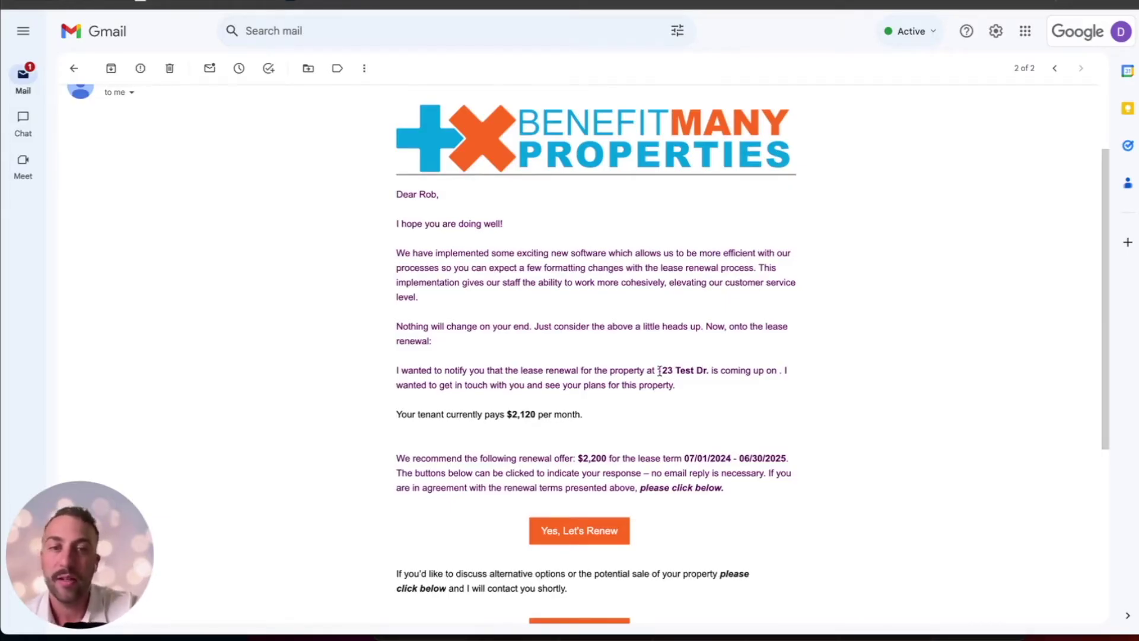
Review the owner email's current $2,120 rent against the $2,200 renewal offer
drag(503, 416, 793, 474)
click(579, 455)
click(699, 466)
scroll(699, 467, down, 2)
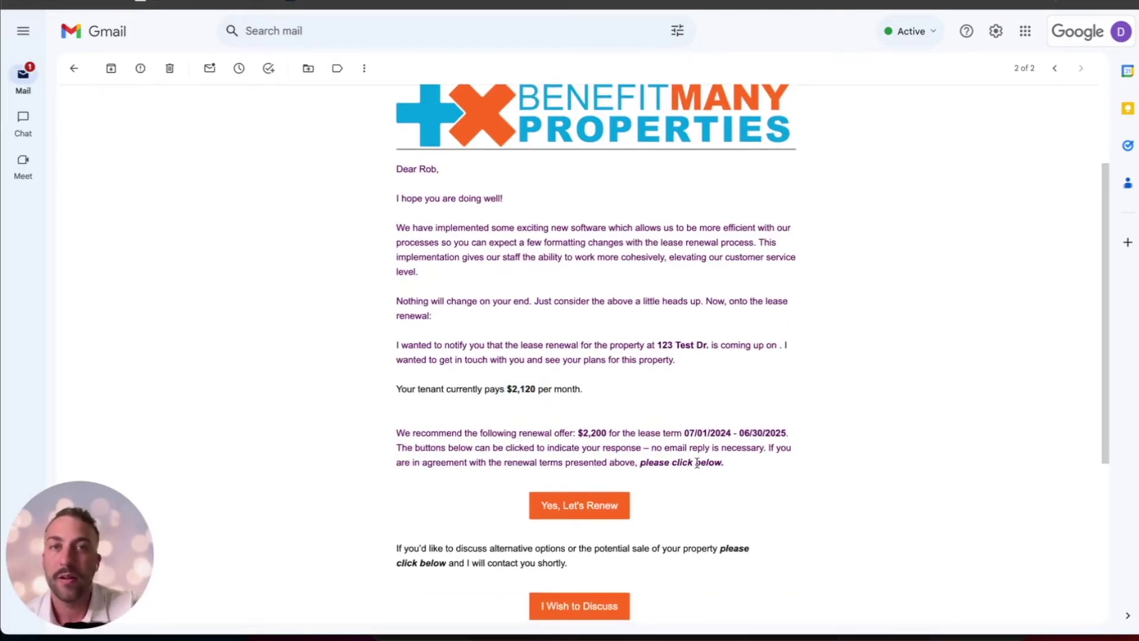
scroll(699, 460, up, 1)
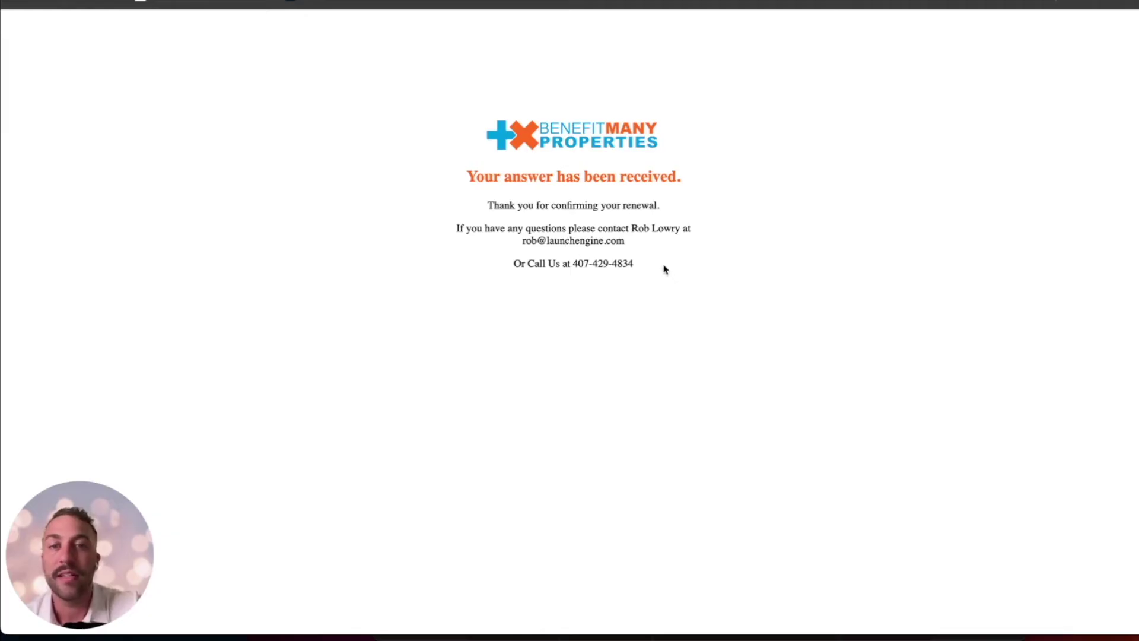
Read the confirmation page's contact lines and the 30-minute Renewal Discussion call-time prompt
drag(656, 270, 527, 233)
click(527, 233)
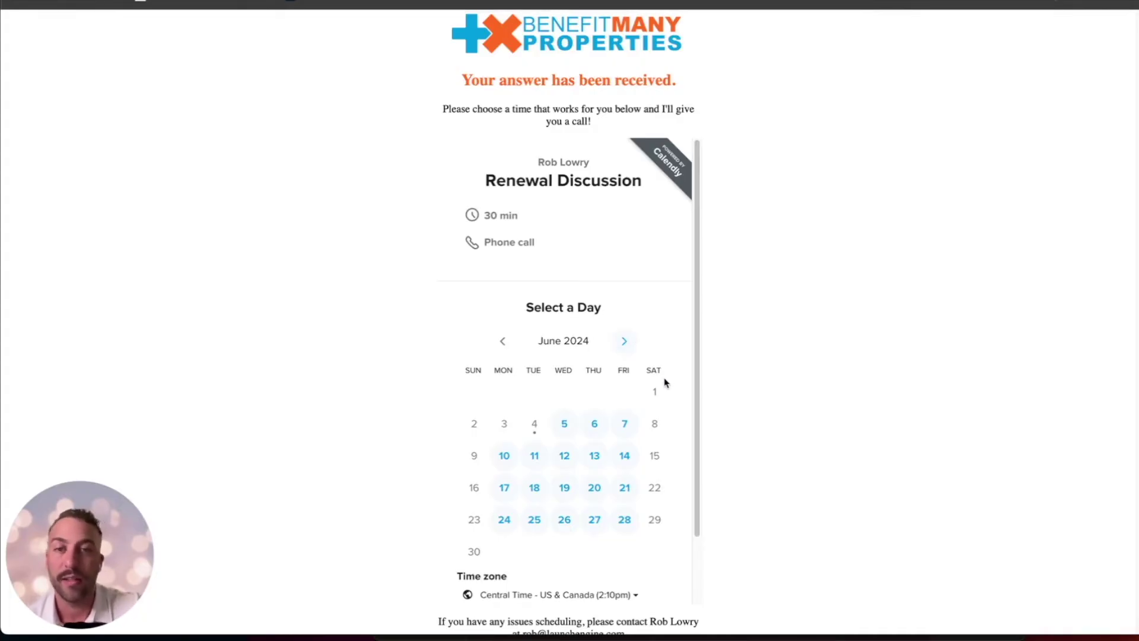
scroll(748, 354, down, 1)
scroll(725, 330, up, 2)
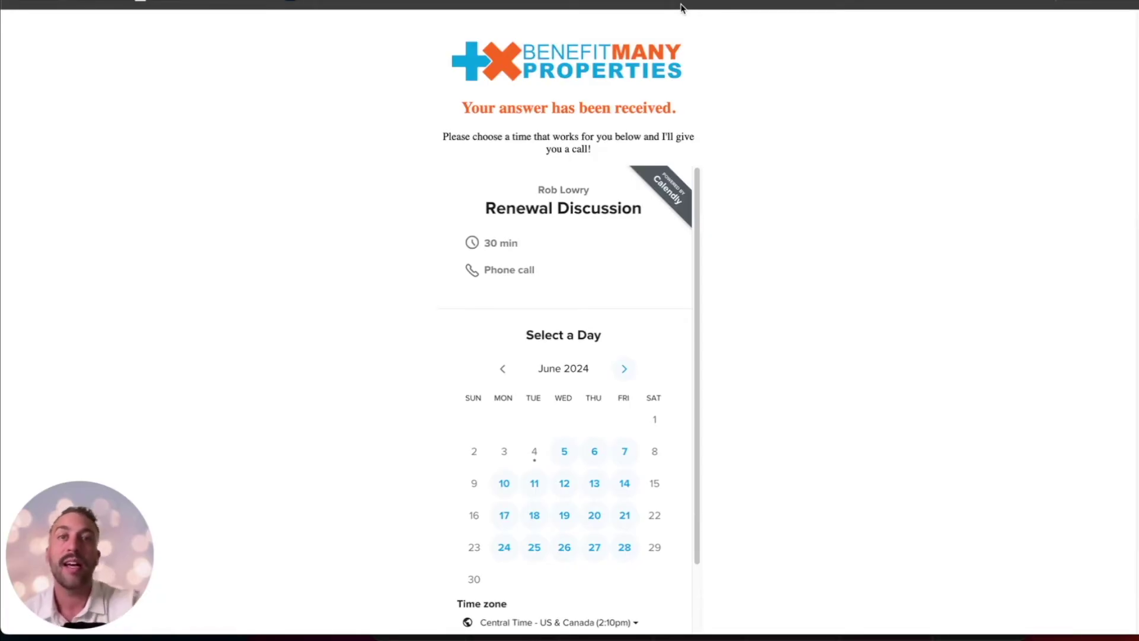
drag(592, 149, 656, 131)
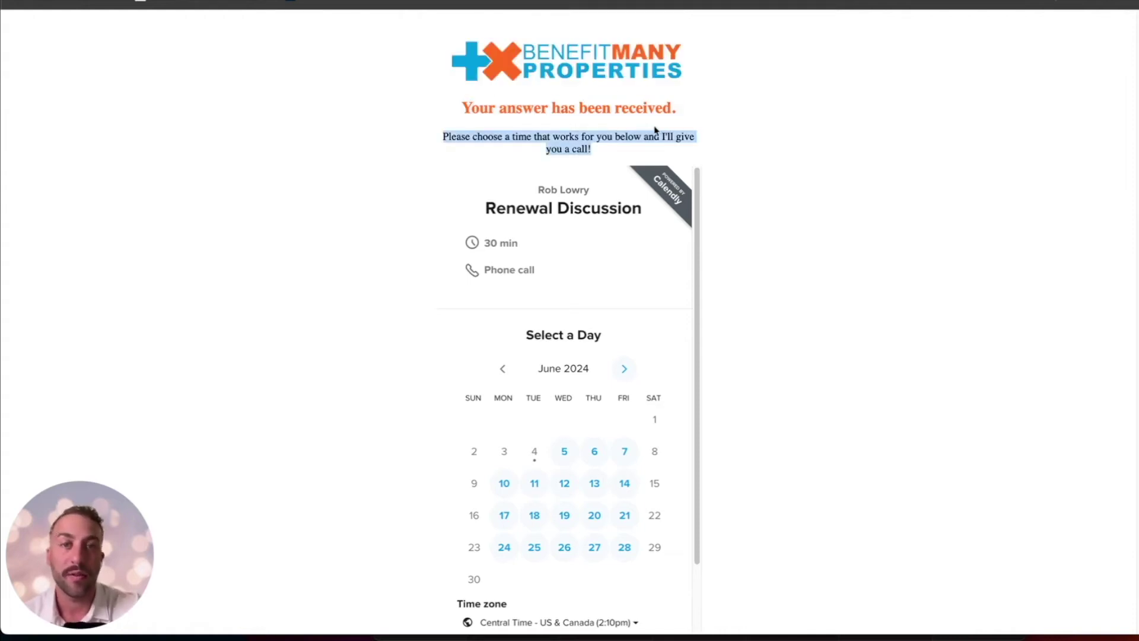
click(686, 111)
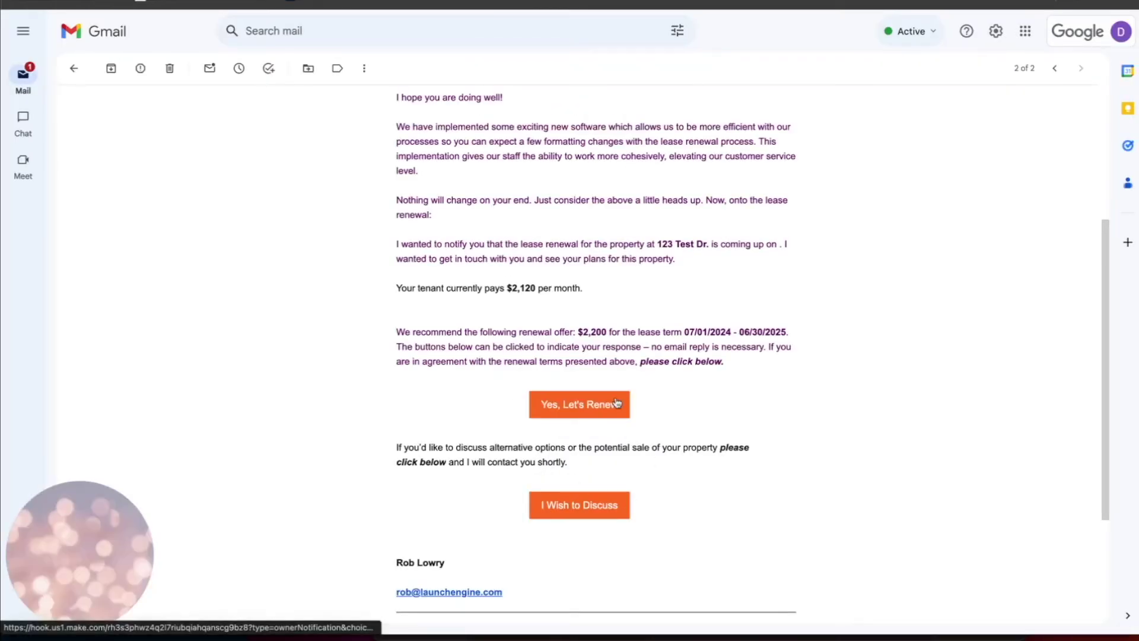
Accept the renewal offer, then read the Congrats tenant-is-renewing notification message
click(617, 403)
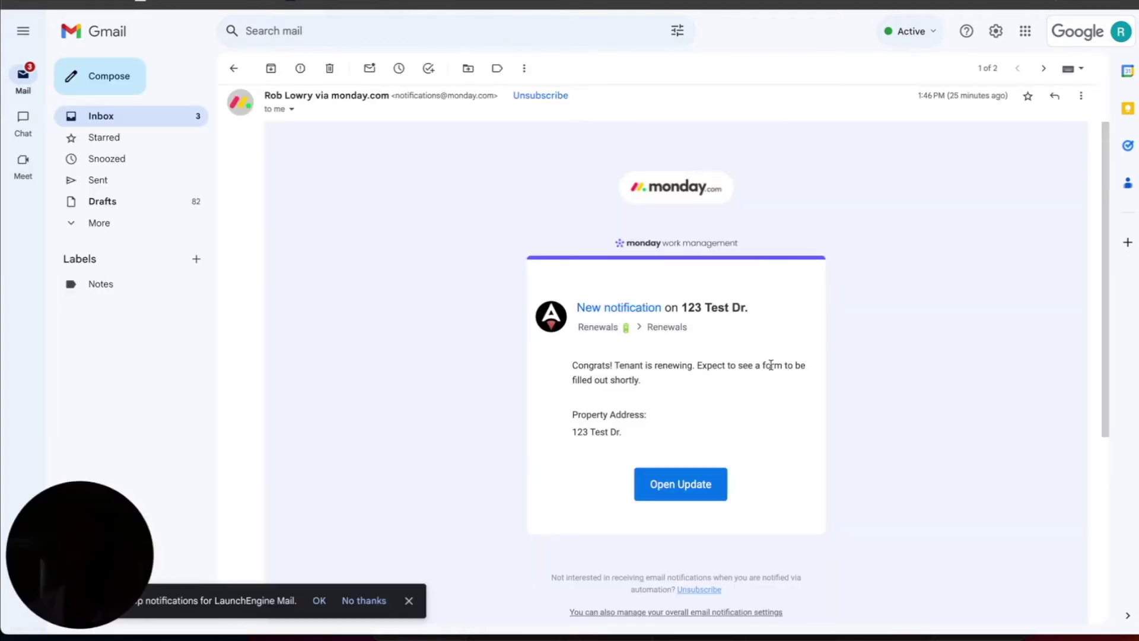
drag(579, 364, 605, 437)
click(605, 437)
drag(641, 381, 573, 365)
click(600, 366)
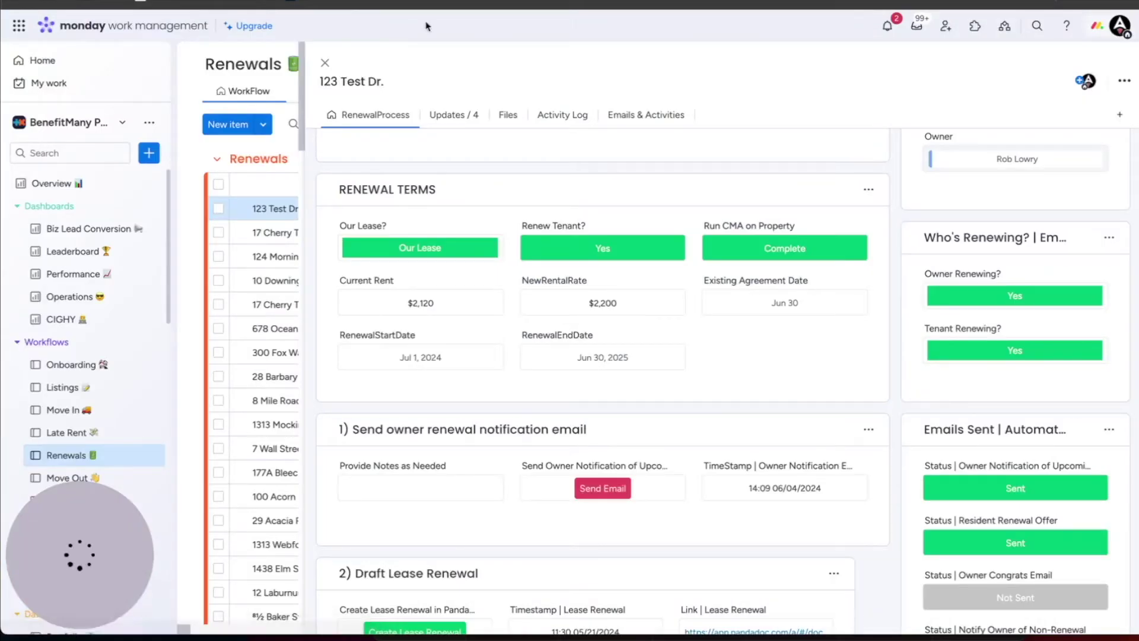
Scroll the 123 Test Dr. item down to the Draft Lease Renewal section's lease link
scroll(913, 421, down, 1)
scroll(913, 421, down, 1)
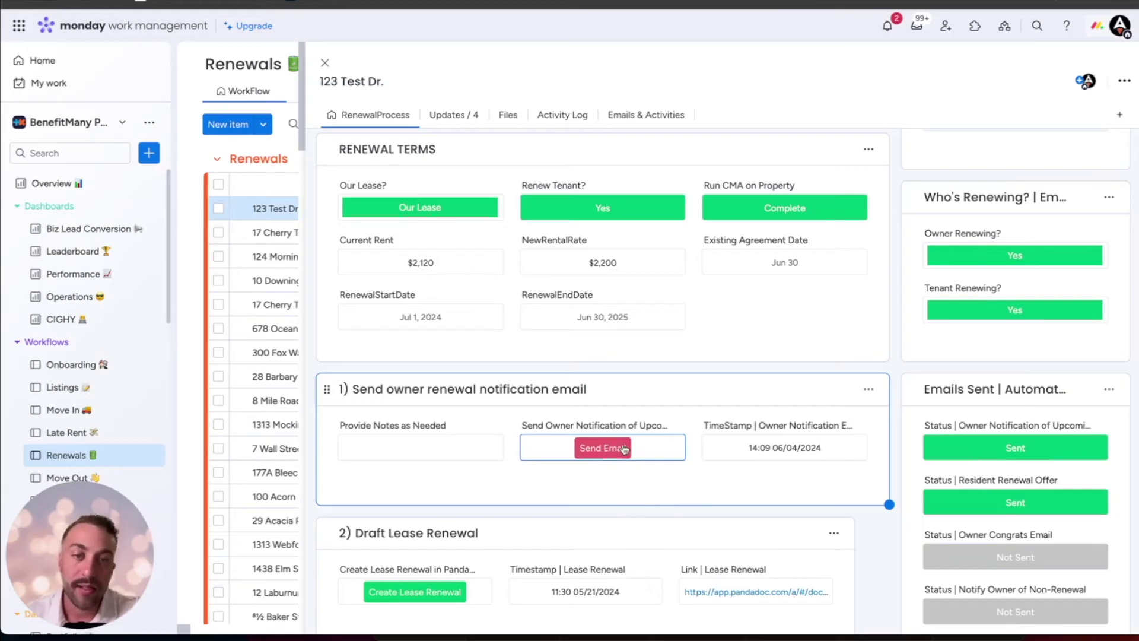
scroll(770, 452, down, 1)
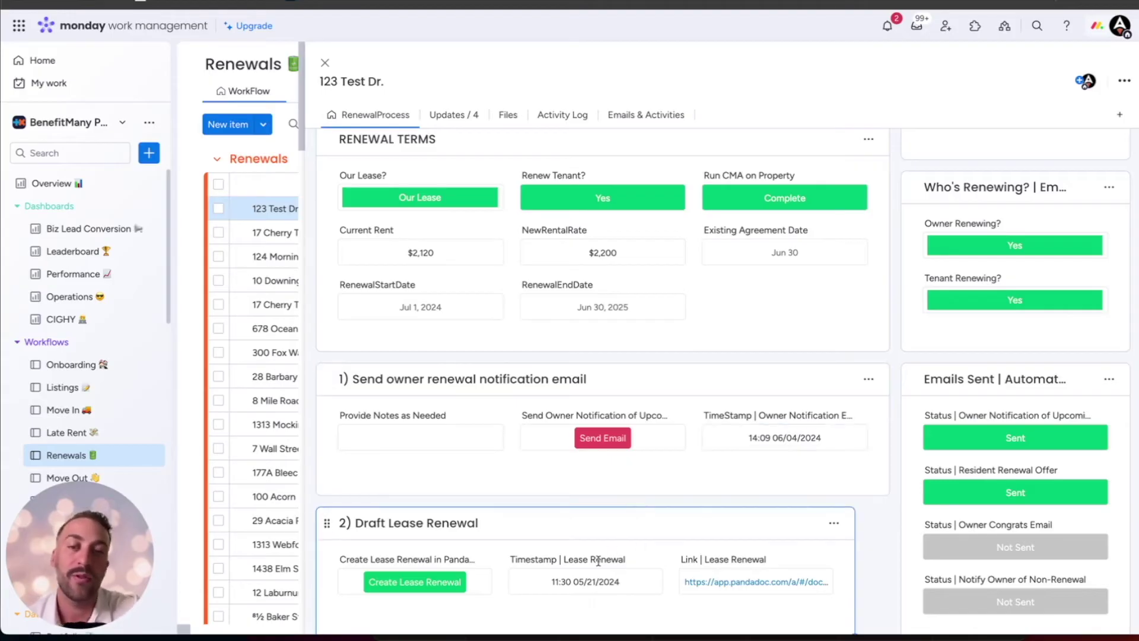
scroll(599, 558, down, 1)
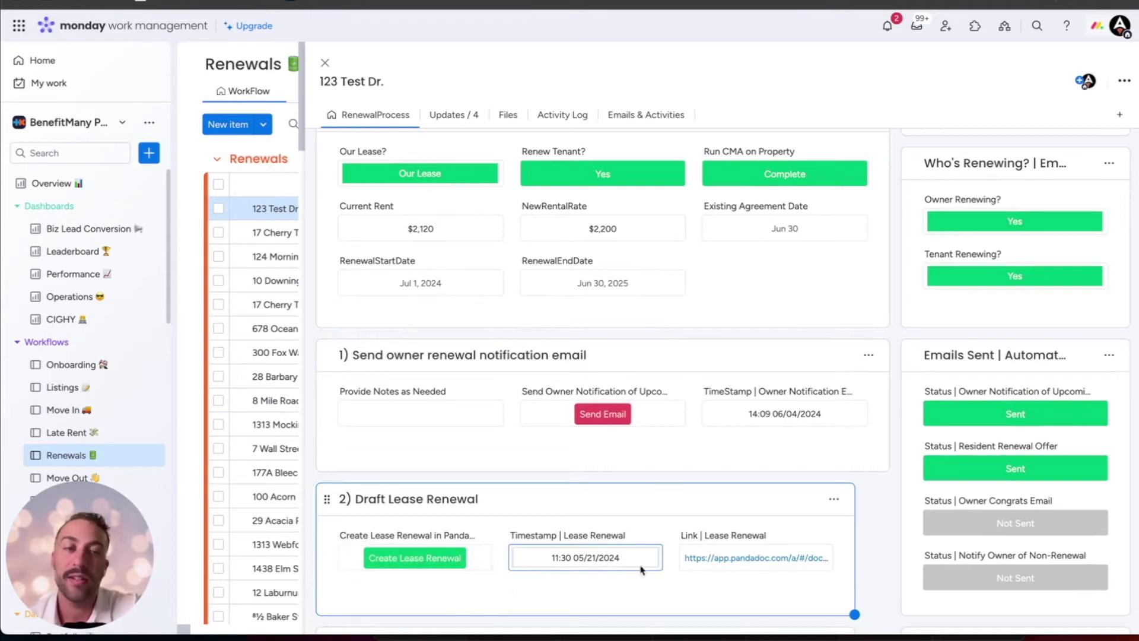
scroll(771, 534, down, 1)
scroll(887, 514, down, 4)
scroll(880, 437, down, 1)
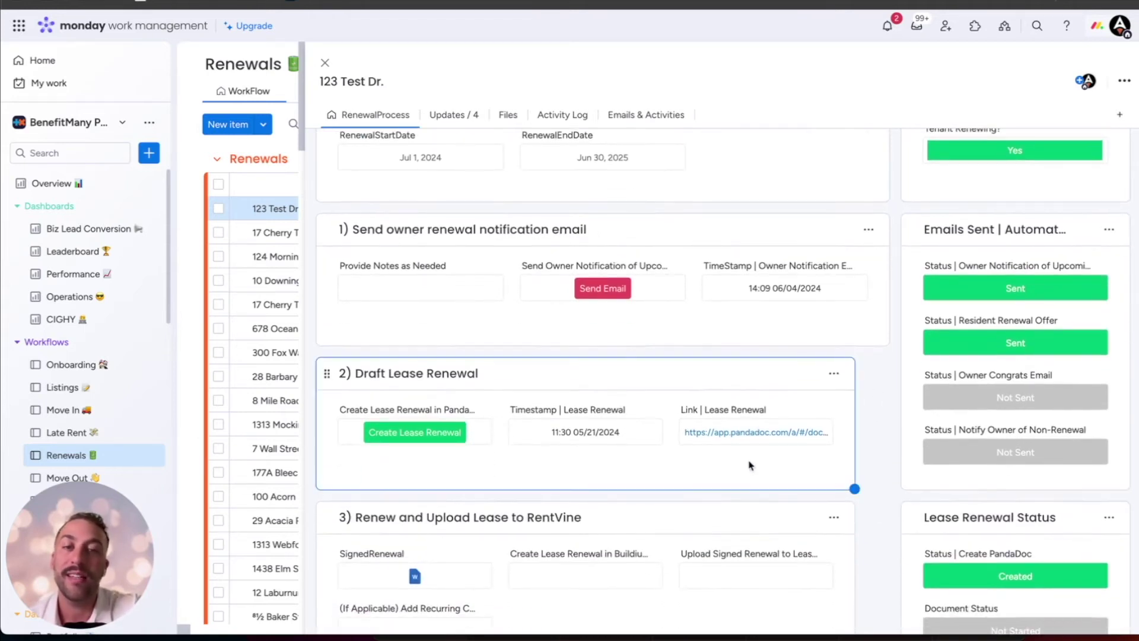
scroll(890, 486, down, 1)
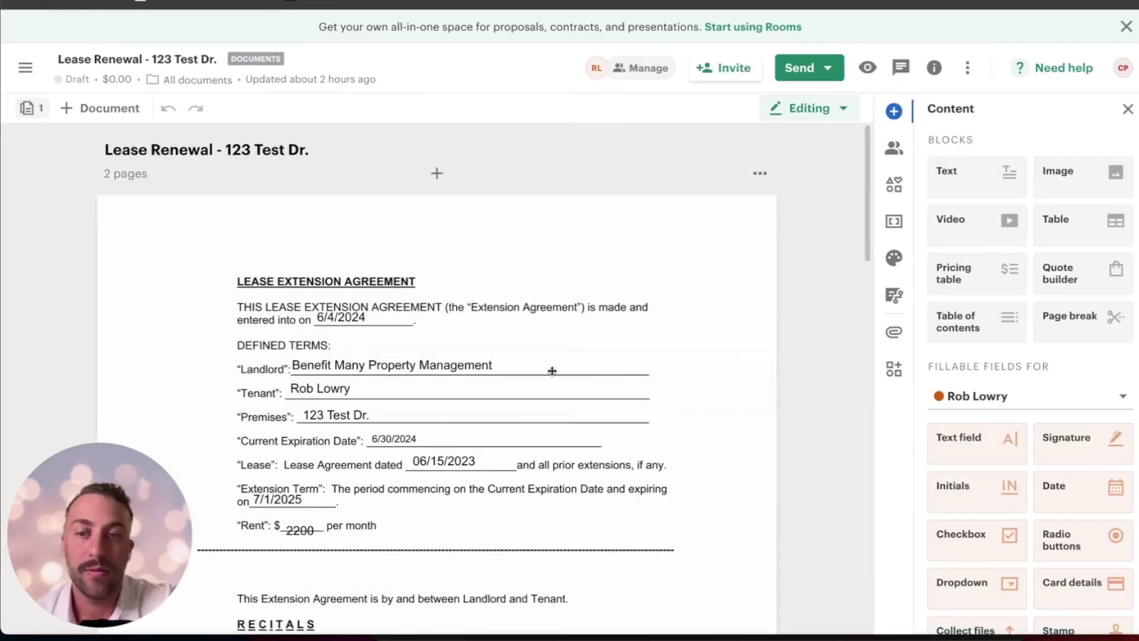
Scroll through the Lease Renewal - 123 Test Dr. agreement and show its Send options
scroll(551, 369, down, 2)
scroll(552, 369, up, 1)
click(807, 67)
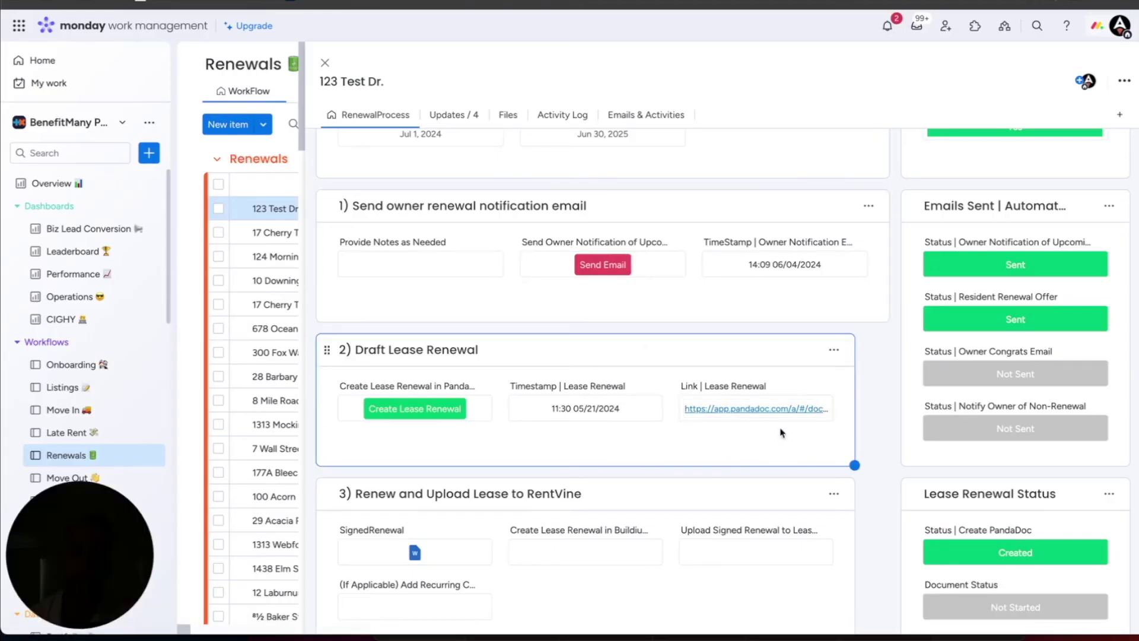
Check the Link | Lease Renewal field, leaving the lease link unchanged
click(819, 414)
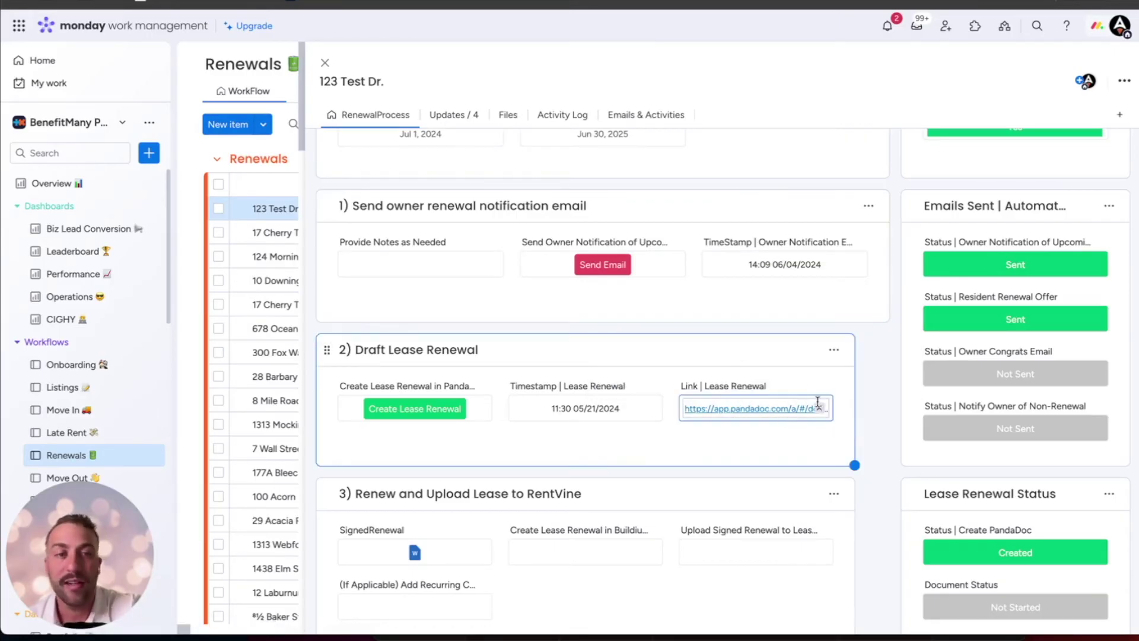
click(764, 433)
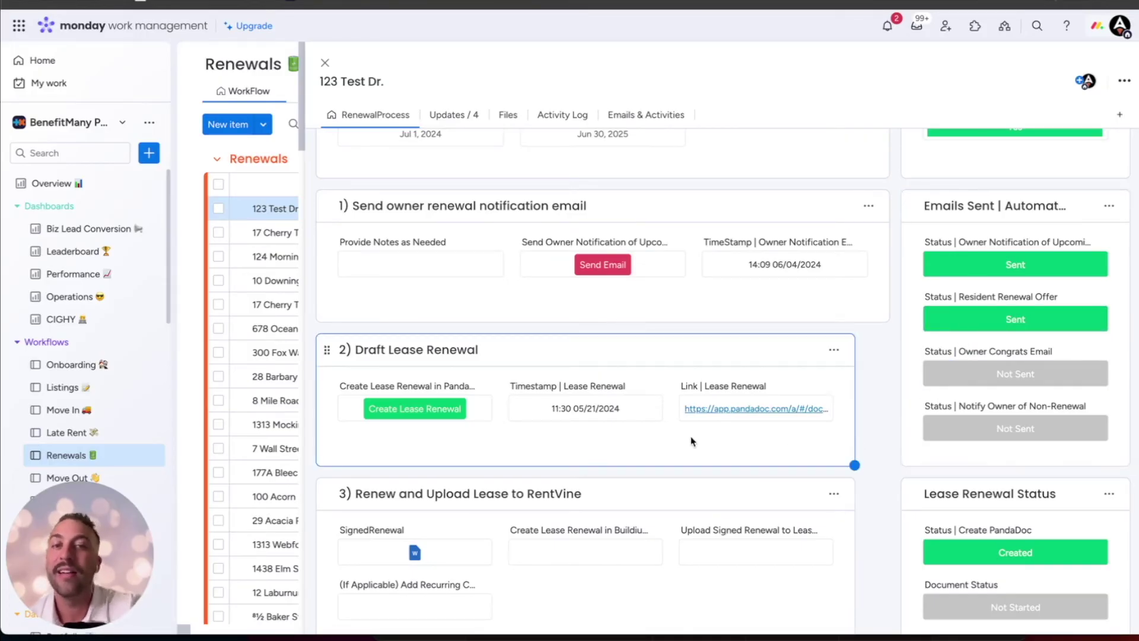
click(721, 415)
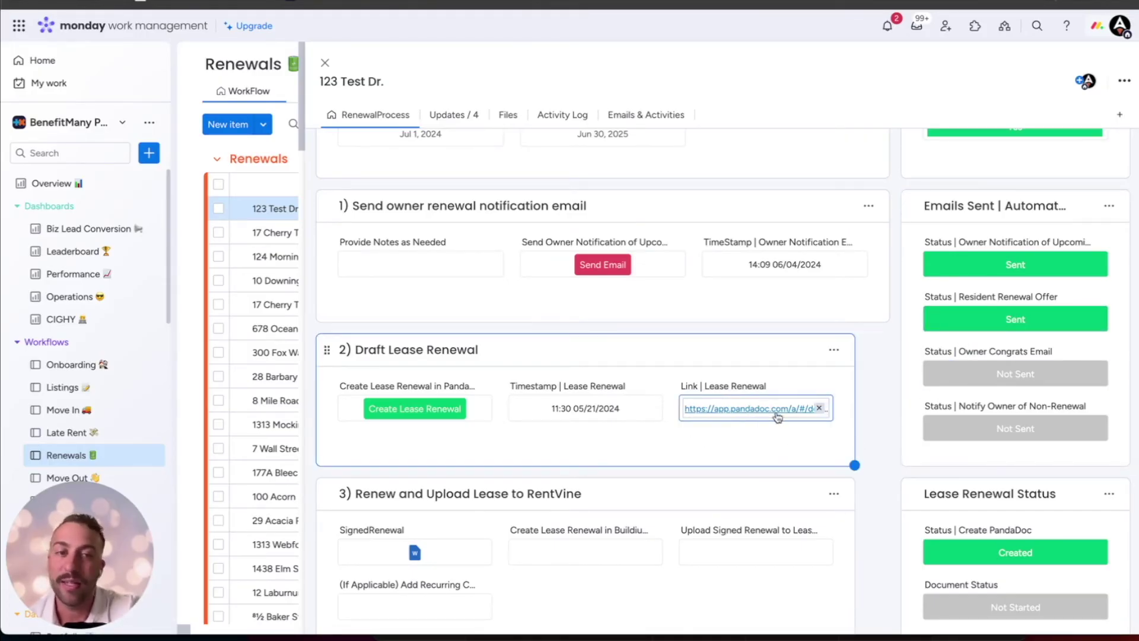
click(870, 395)
Set Document Status to Sent, then change it to Signing Complete
scroll(872, 433, down, 2)
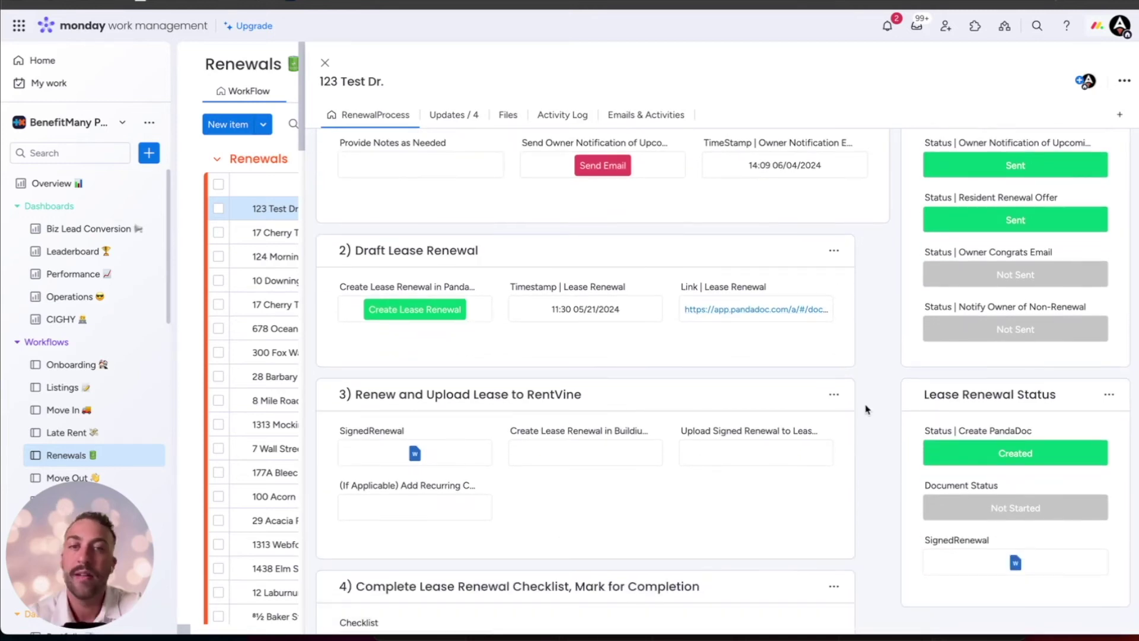
click(999, 512)
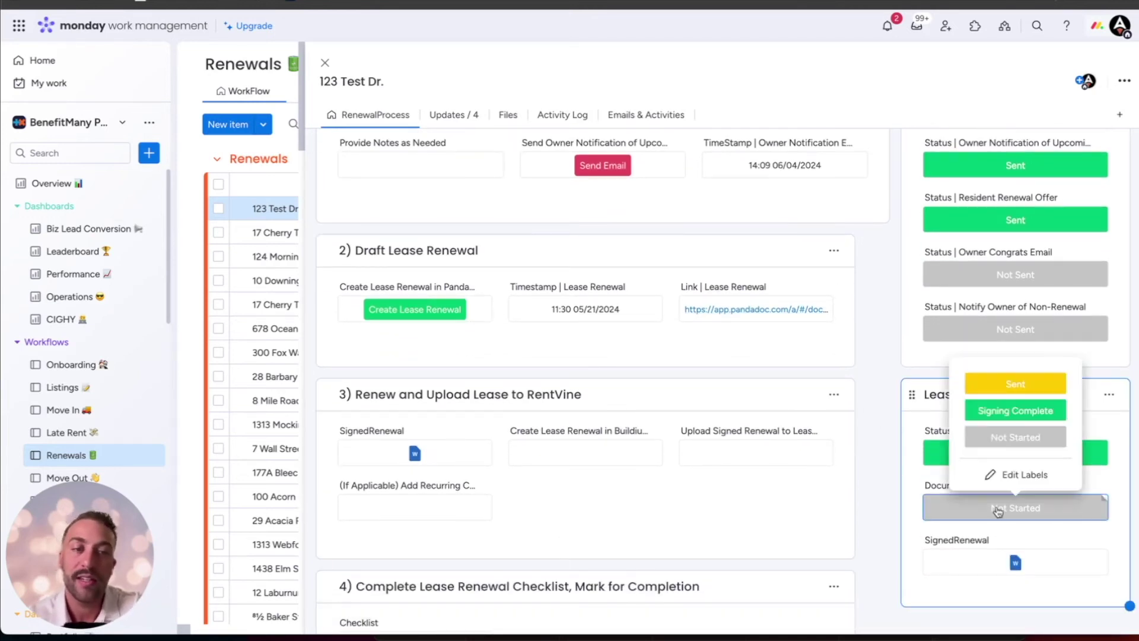
click(1025, 387)
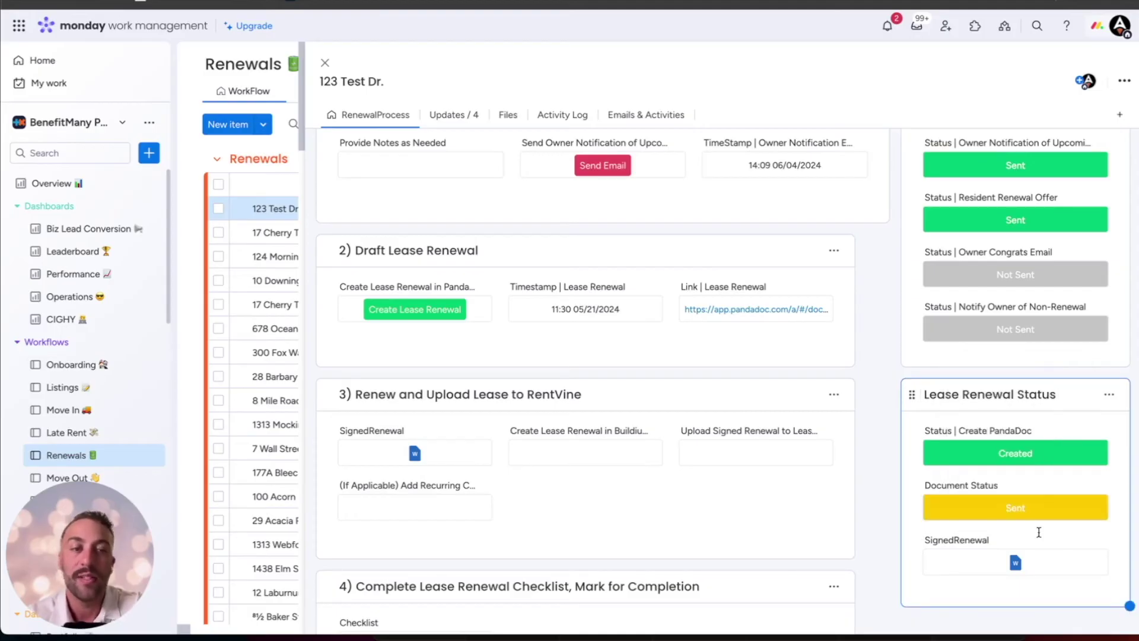
click(1017, 507)
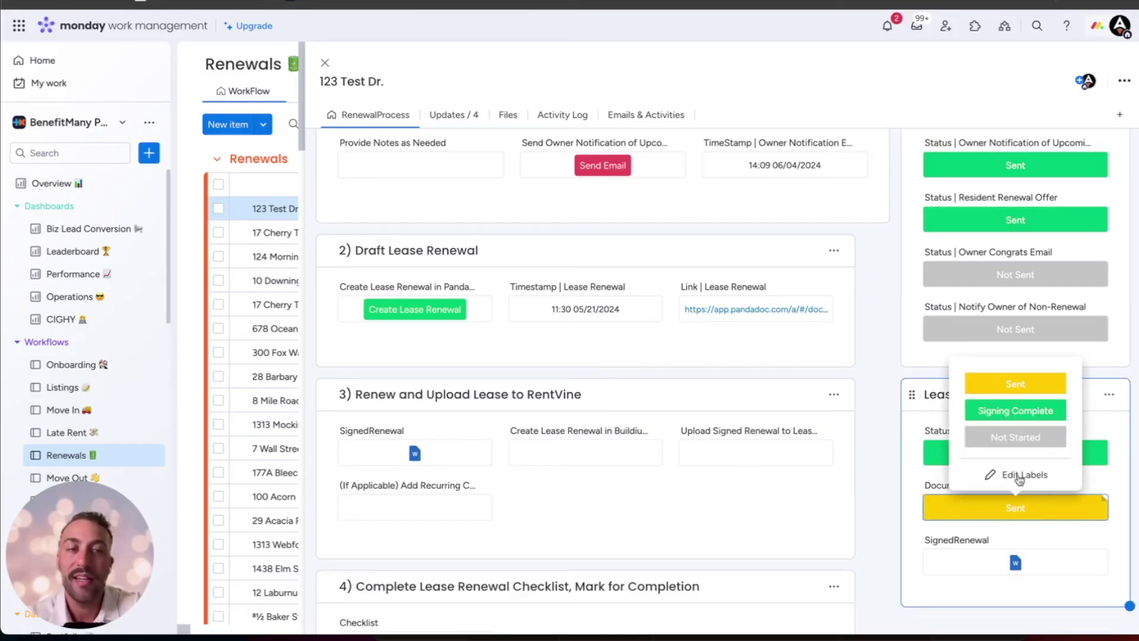
click(1016, 412)
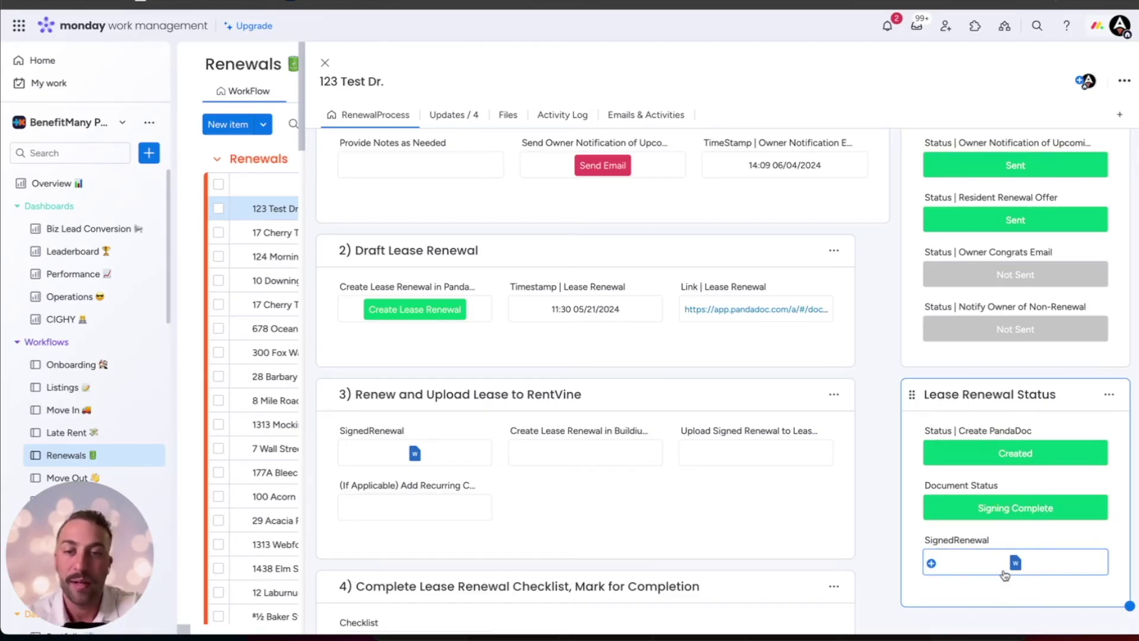
scroll(587, 325, down, 1)
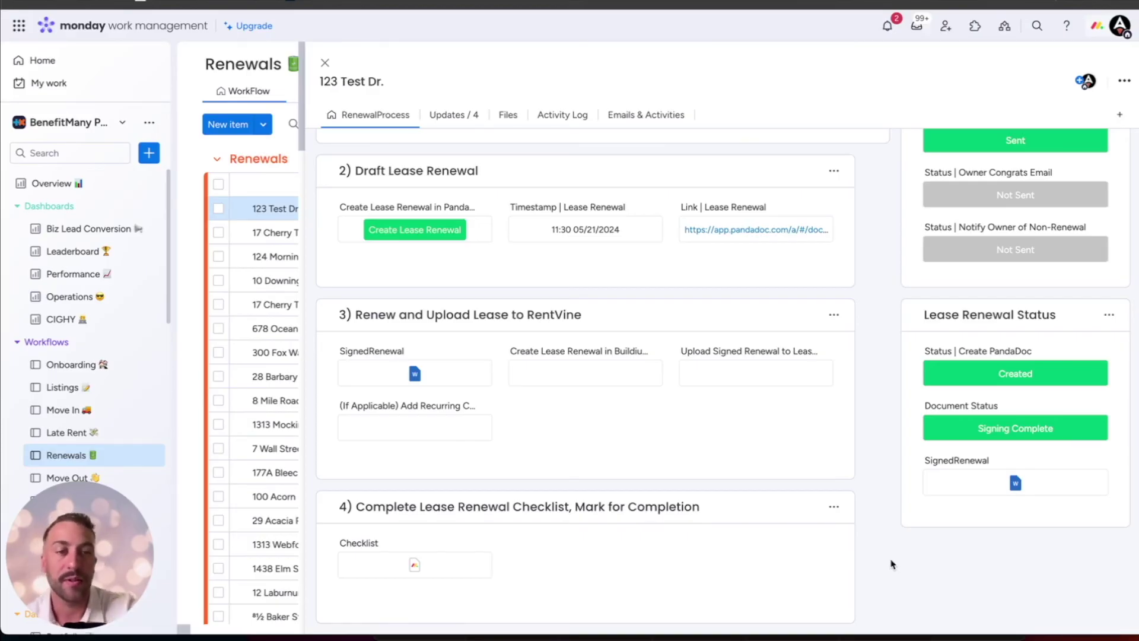
Preview the Renewals QC file attached to the step 4 Checklist
mouse_move(415, 570)
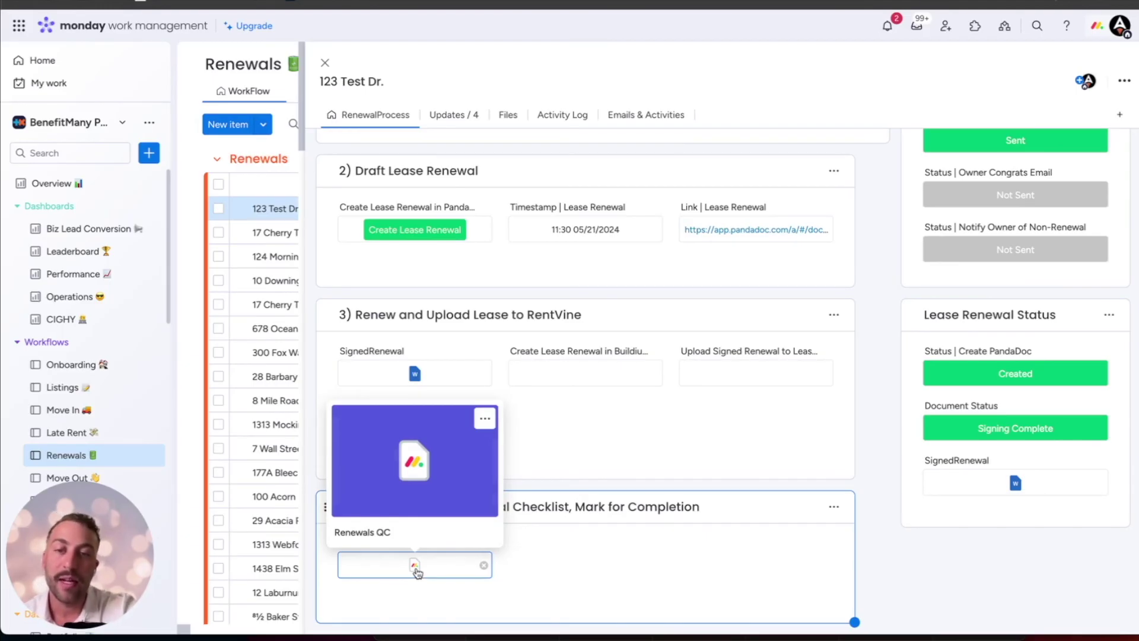
Open the Renewals QC checklist document and dismiss the dynamic values tip
click(416, 570)
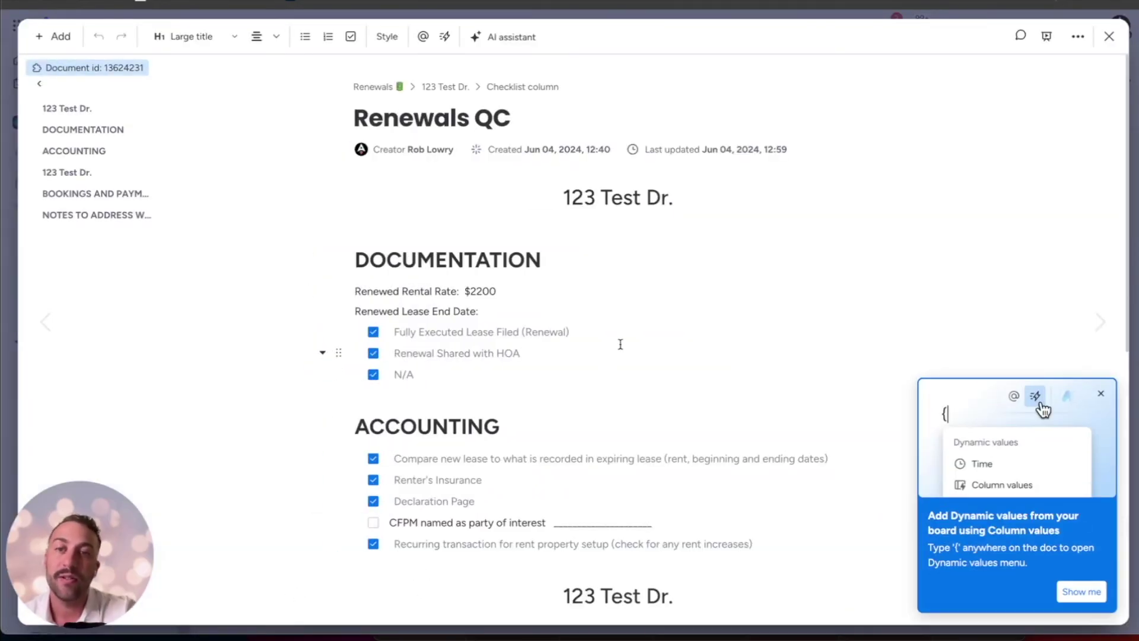
scroll(658, 376, down, 2)
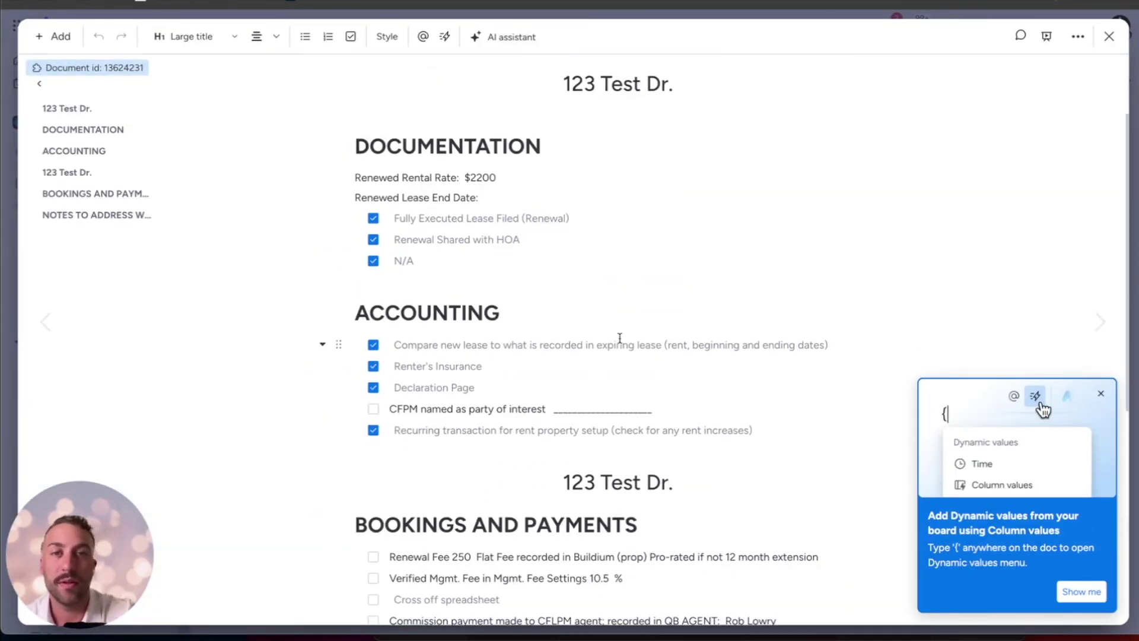
scroll(611, 320, up, 2)
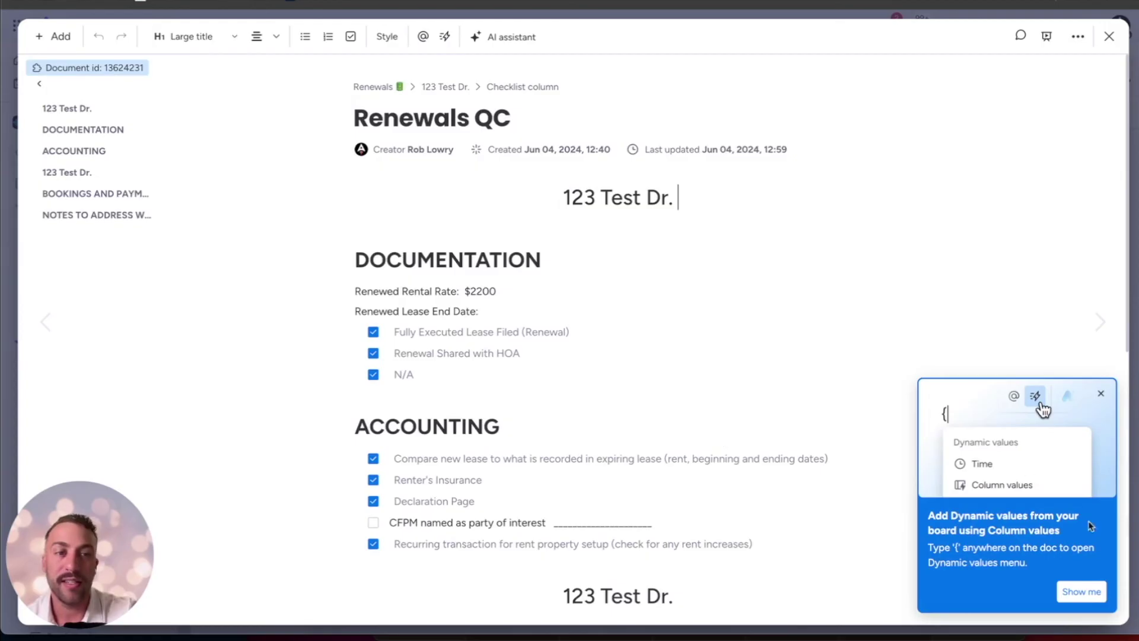
click(1101, 393)
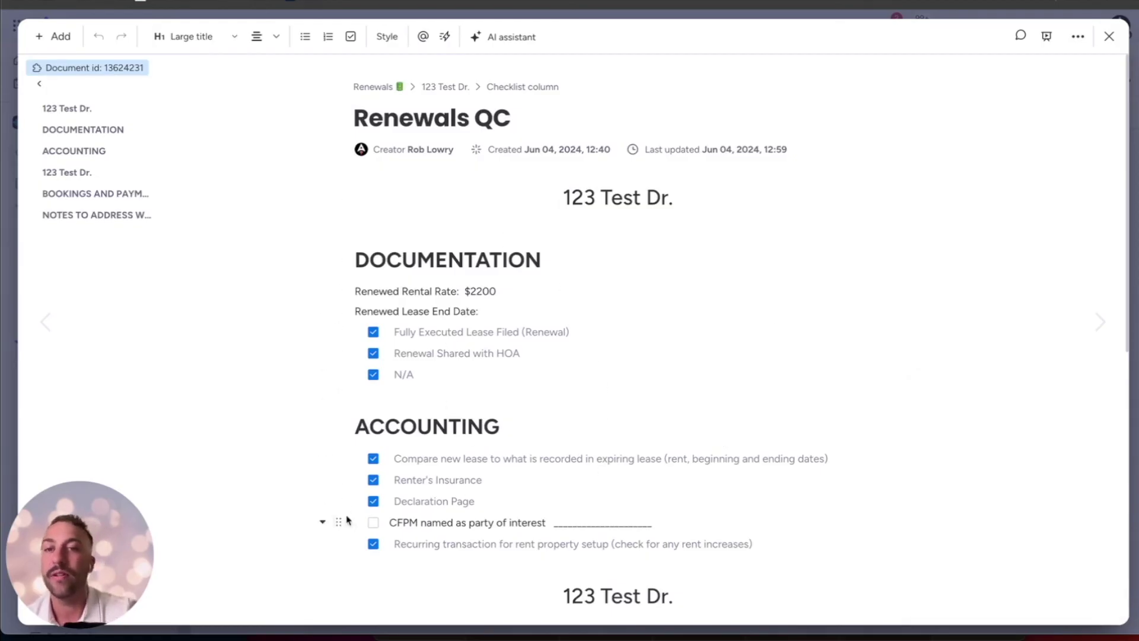
Keep the three Documentation items ticked, then tick CFPM party of interest and Renewal Fee 250
click(373, 332)
click(374, 353)
click(374, 374)
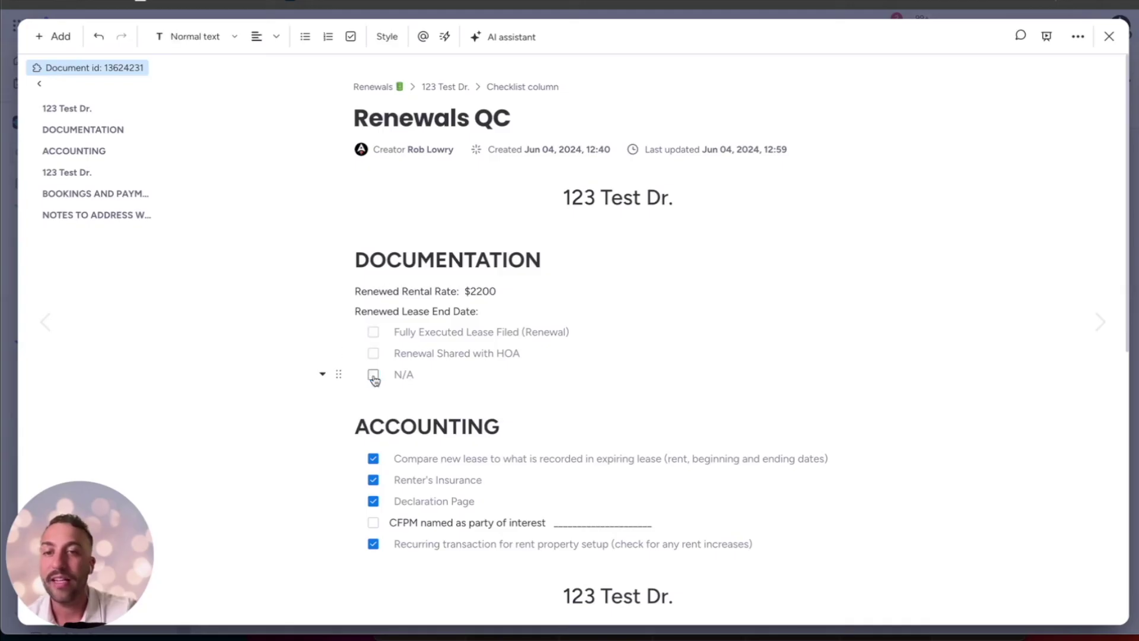
click(373, 332)
click(373, 353)
click(373, 374)
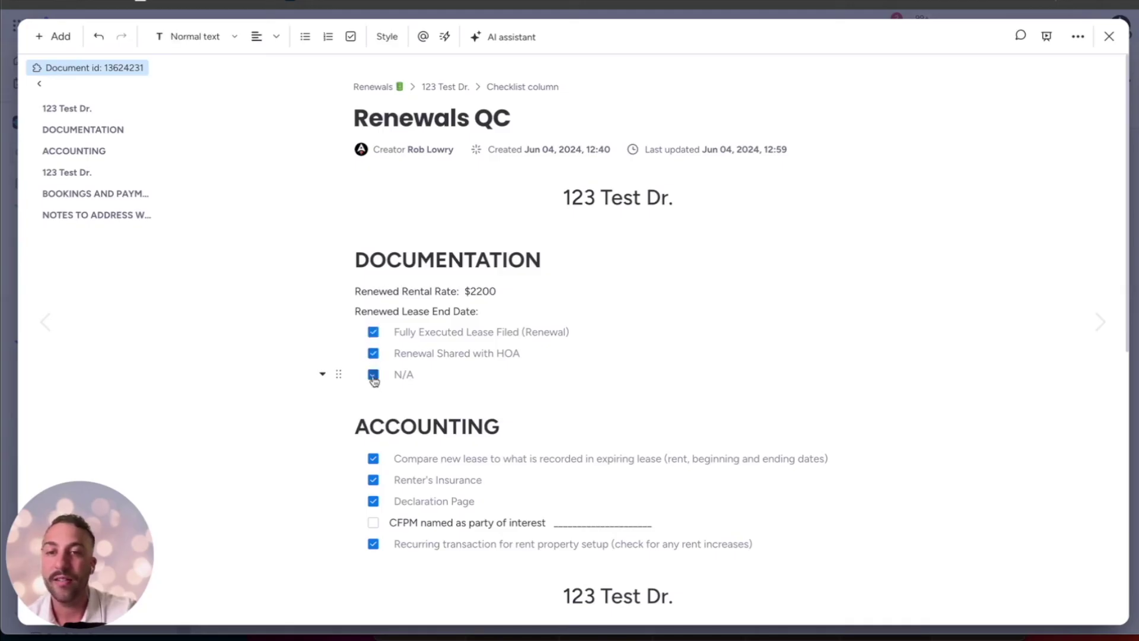
click(373, 522)
scroll(539, 484, down, 2)
scroll(539, 484, down, 4)
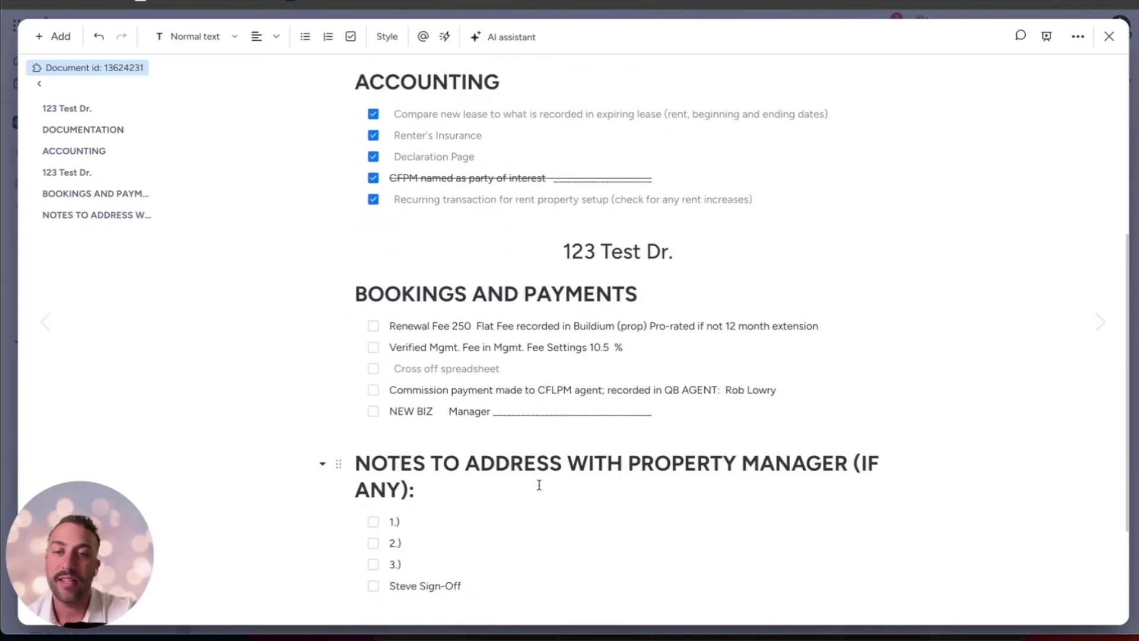
click(373, 326)
Close the Renewals QC checklist and 123 Test Dr. item, then open its Status choices
click(1104, 36)
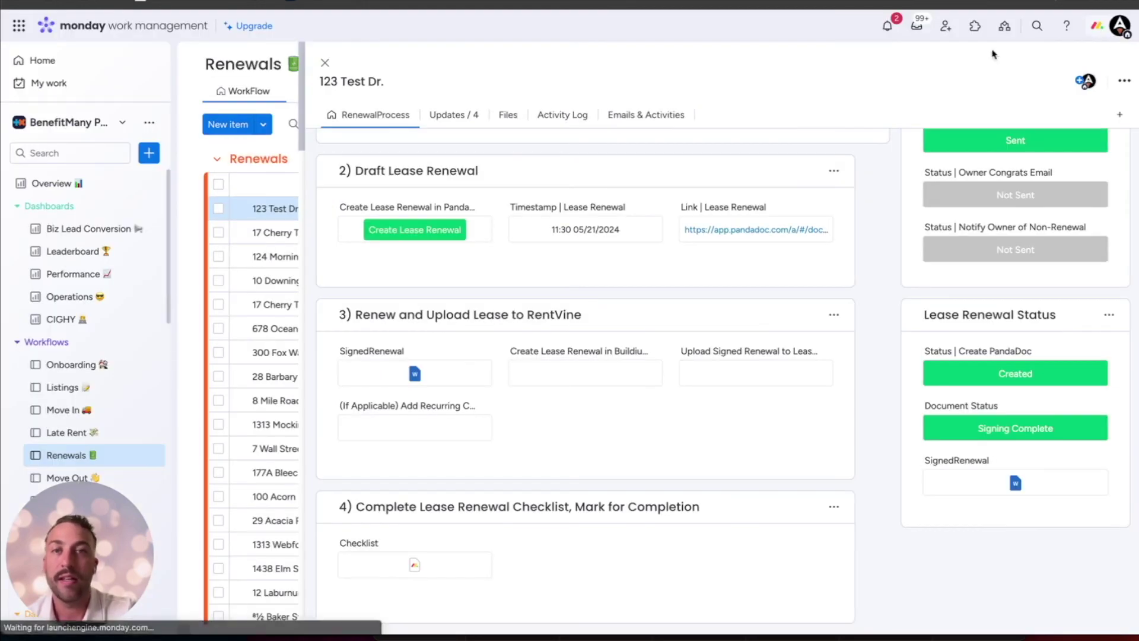
click(323, 70)
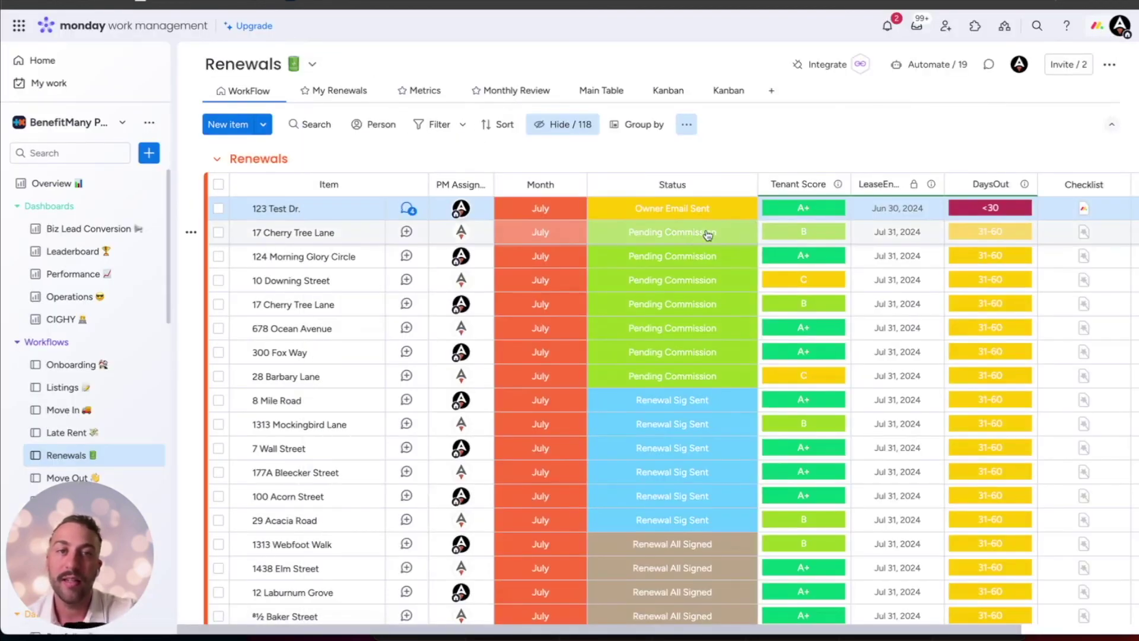
click(687, 210)
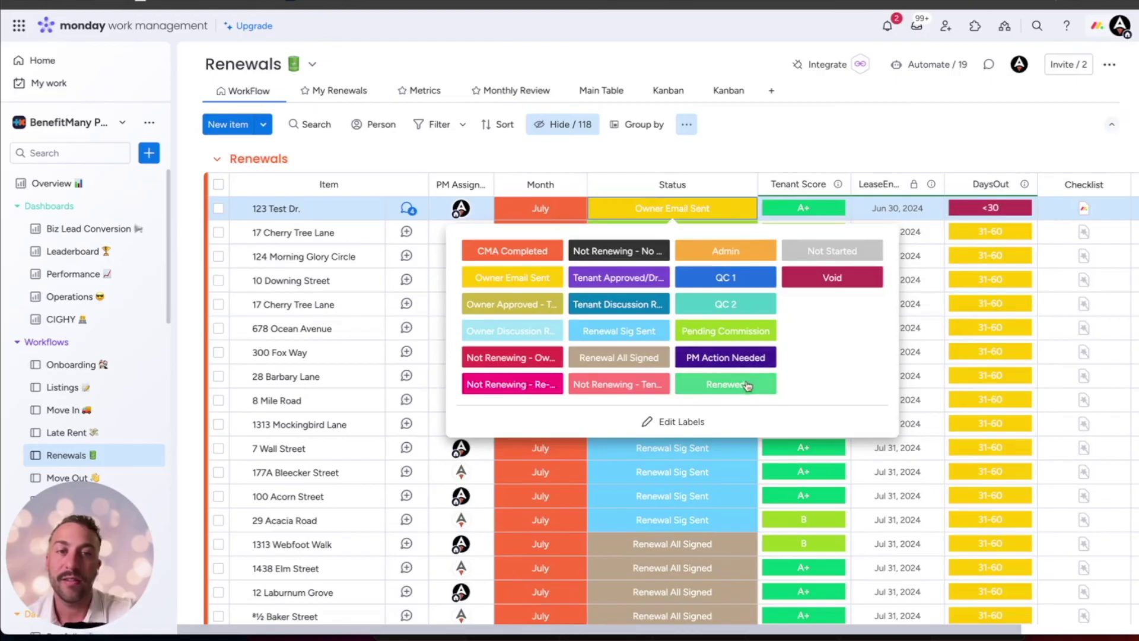